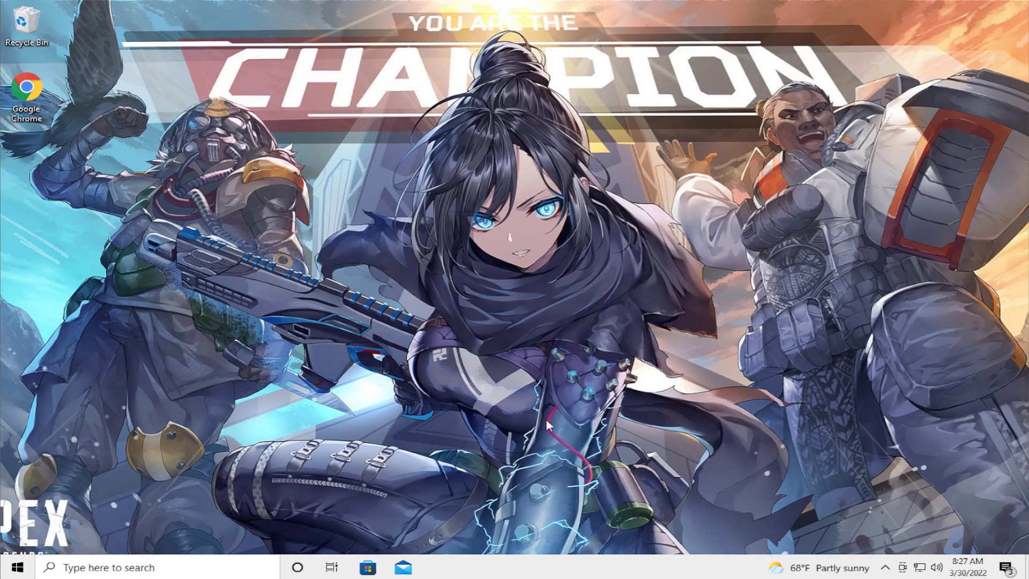
# Step: Launch Registry Editor as administrator from a Start menu search for 'rege'
pyautogui.click(18, 567)
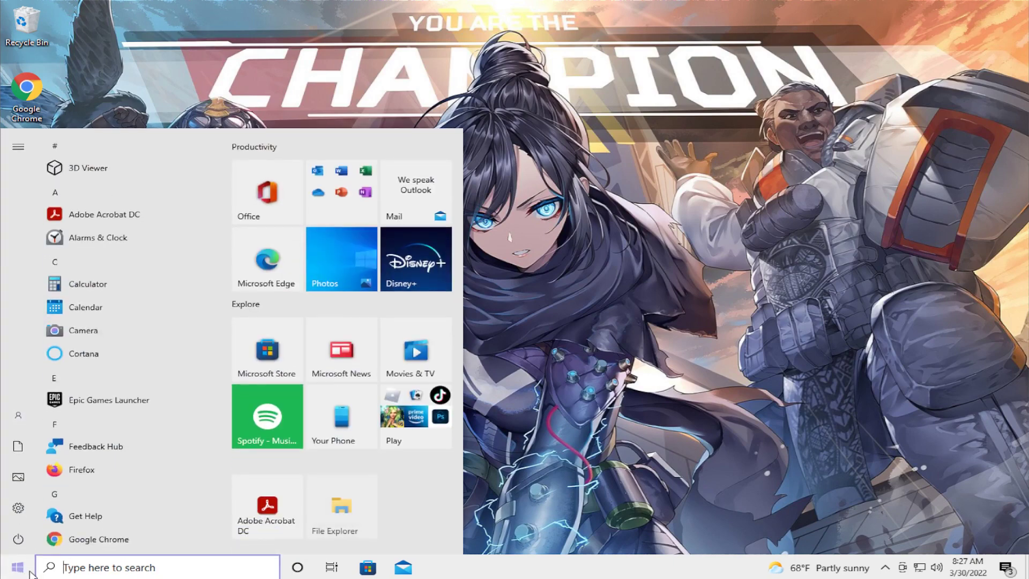
pyautogui.write('rege')
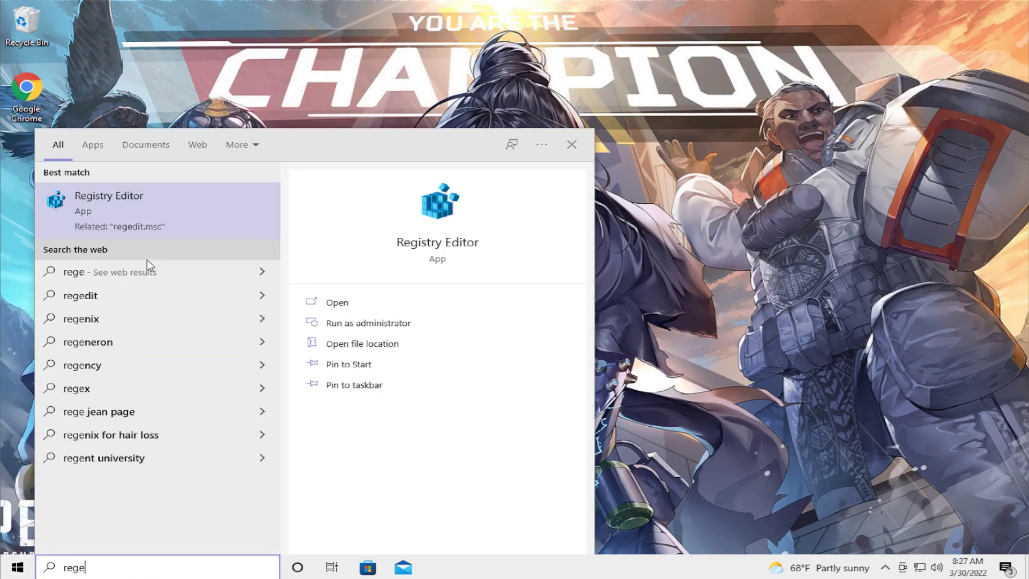
pyautogui.rightClick(146, 212)
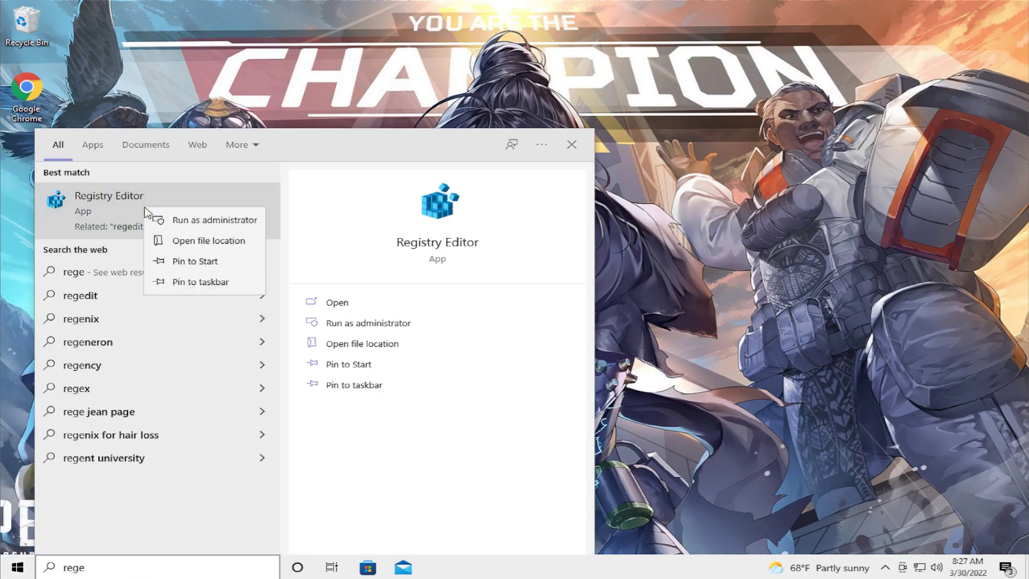
pyautogui.click(176, 223)
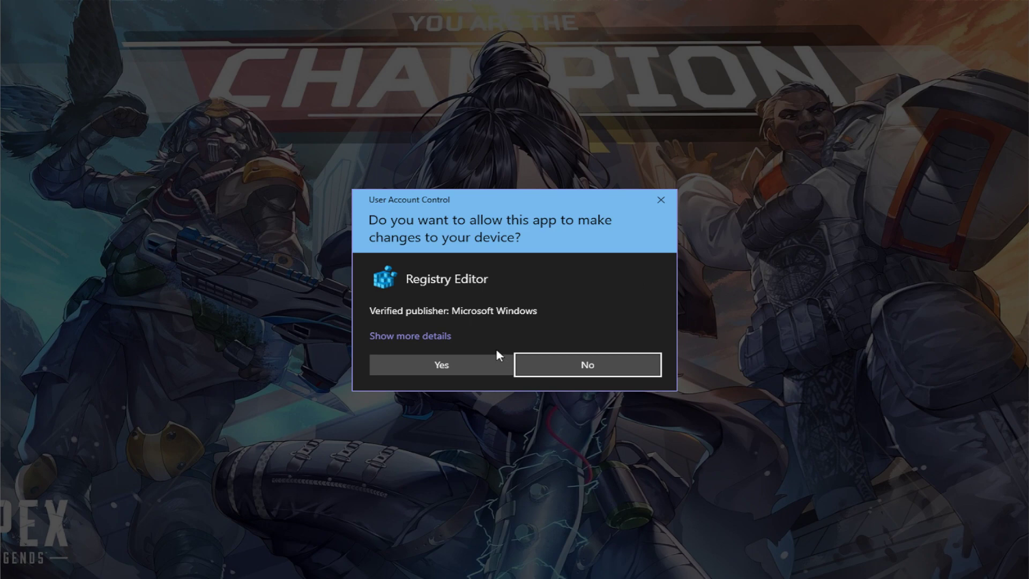
# Step: Allow the UAC prompt and collapse HKEY_CLASSES_ROOT so all five root keys show
pyautogui.click(452, 364)
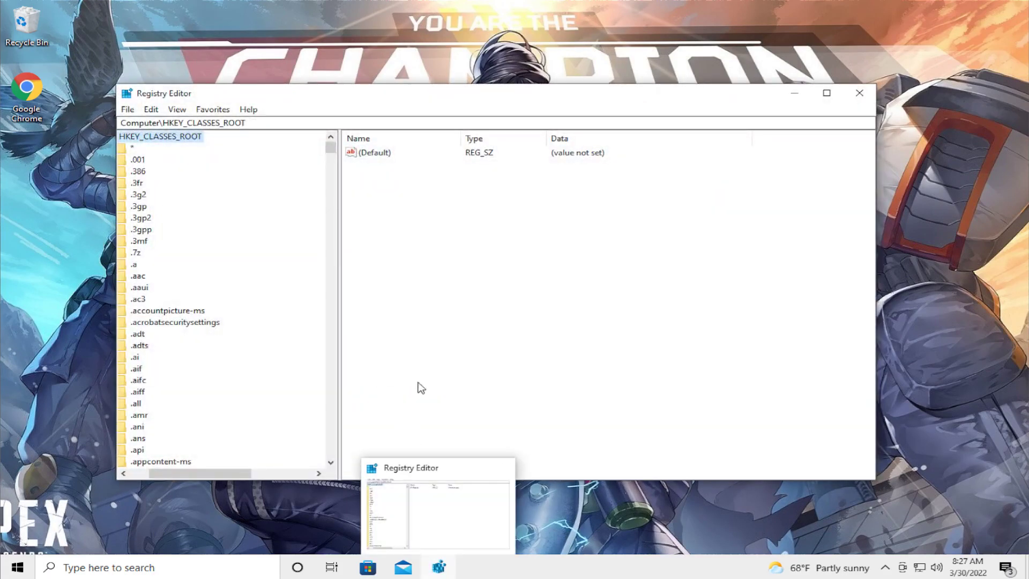
pyautogui.moveTo(160, 474); pyautogui.dragTo(141, 483)
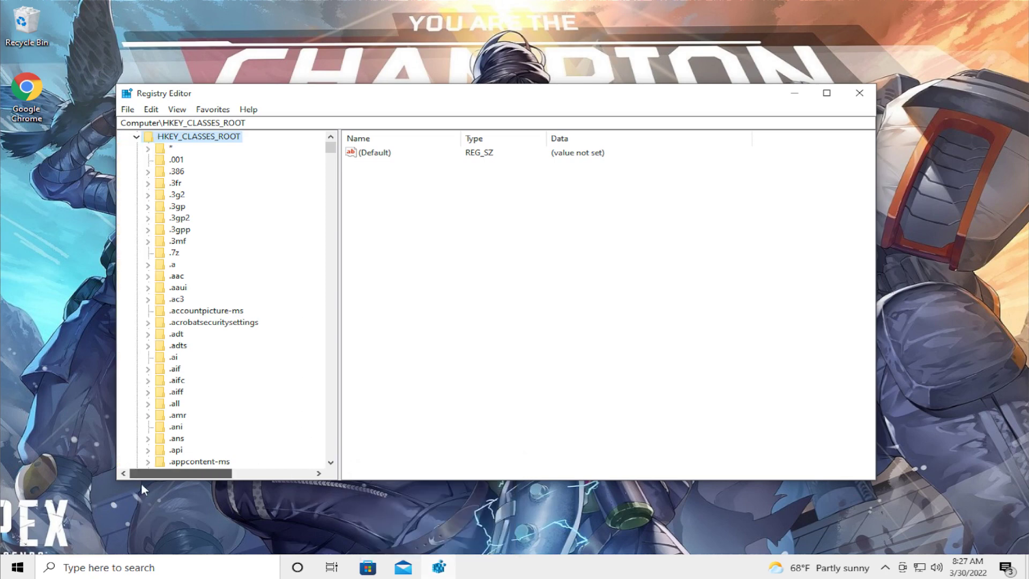
pyautogui.click(135, 137)
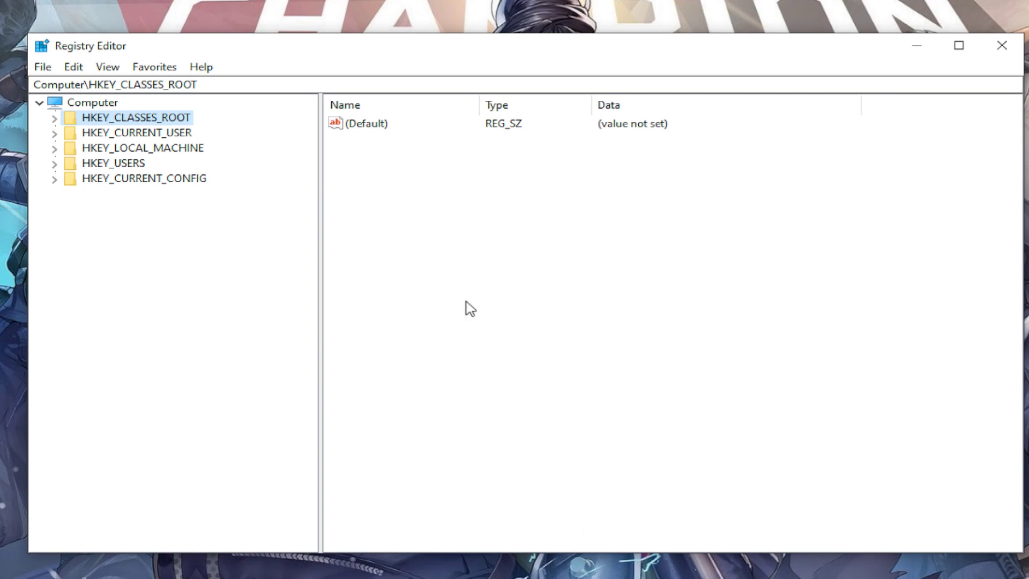
# Step: Navigate to HKEY_LOCAL_MACHINE\SYSTEM\CurrentControlSet\Control\GraphicsDrivers in the registry tree
pyautogui.click(54, 148)
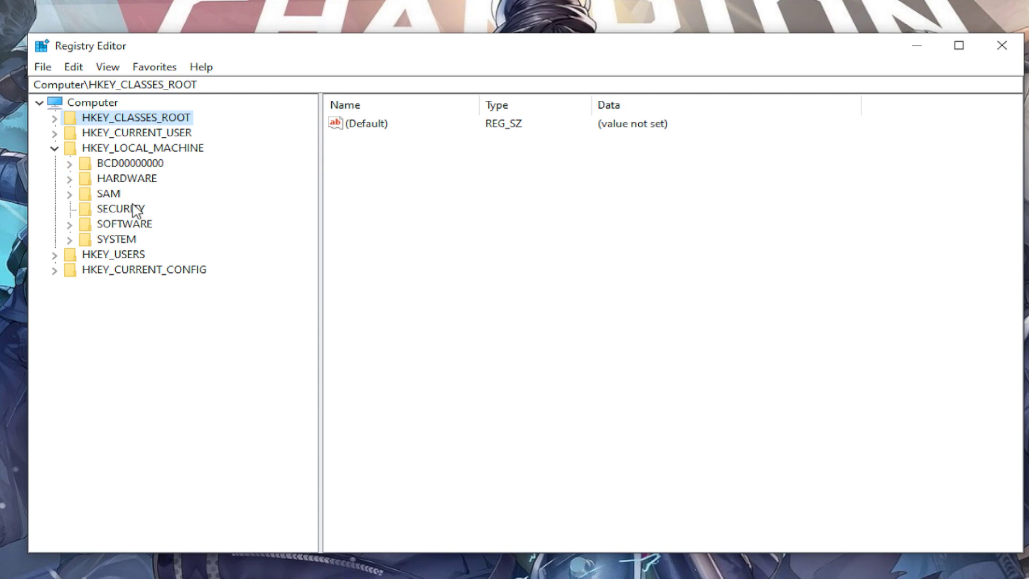
pyautogui.click(116, 240)
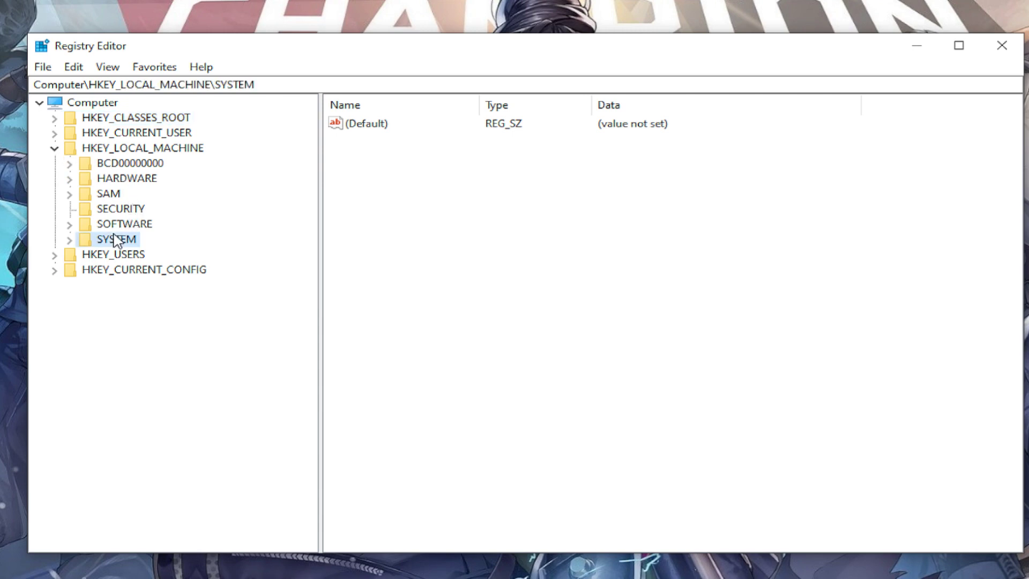
pyautogui.click(70, 240)
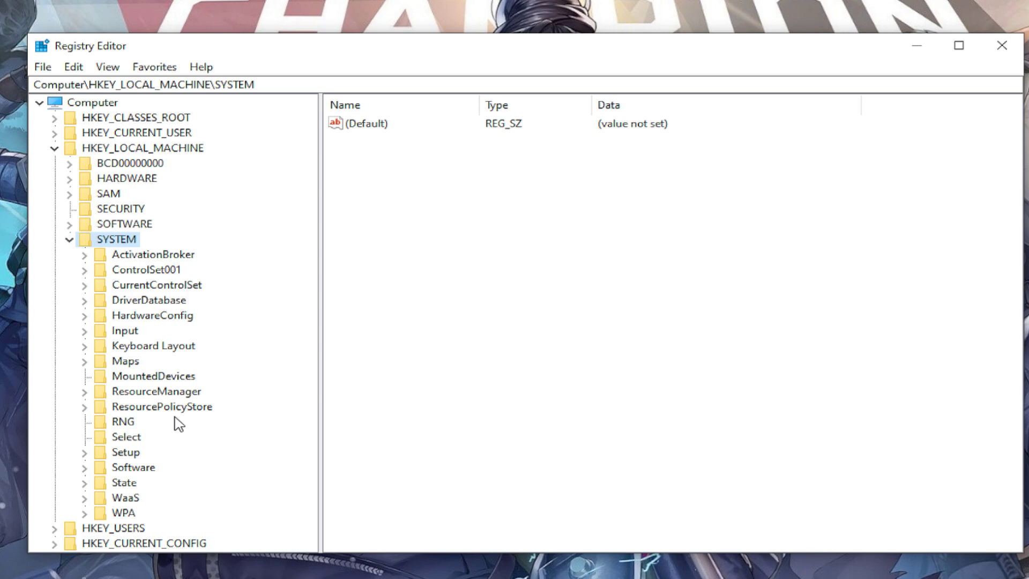
pyautogui.click(165, 270)
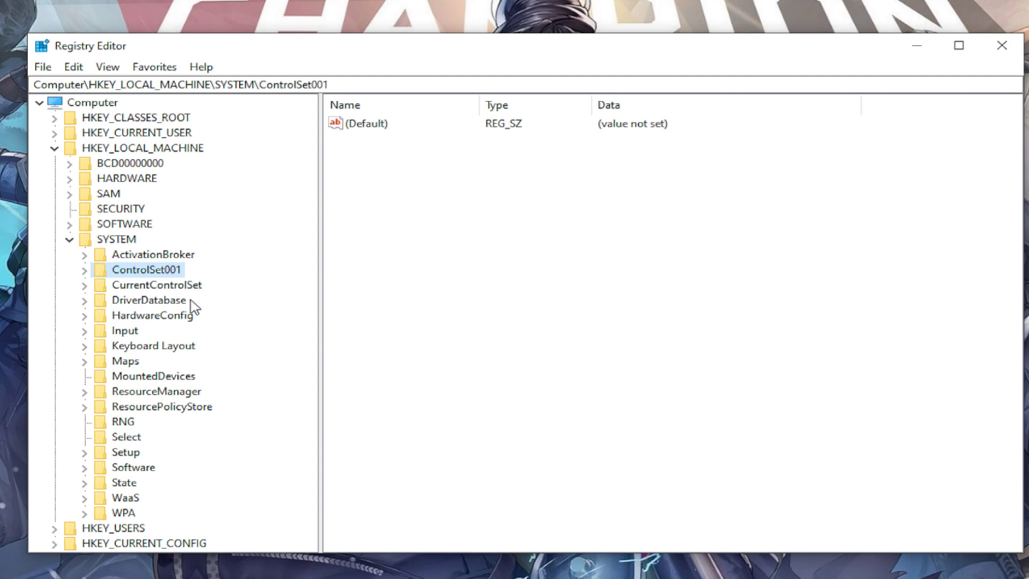
pyautogui.click(182, 288)
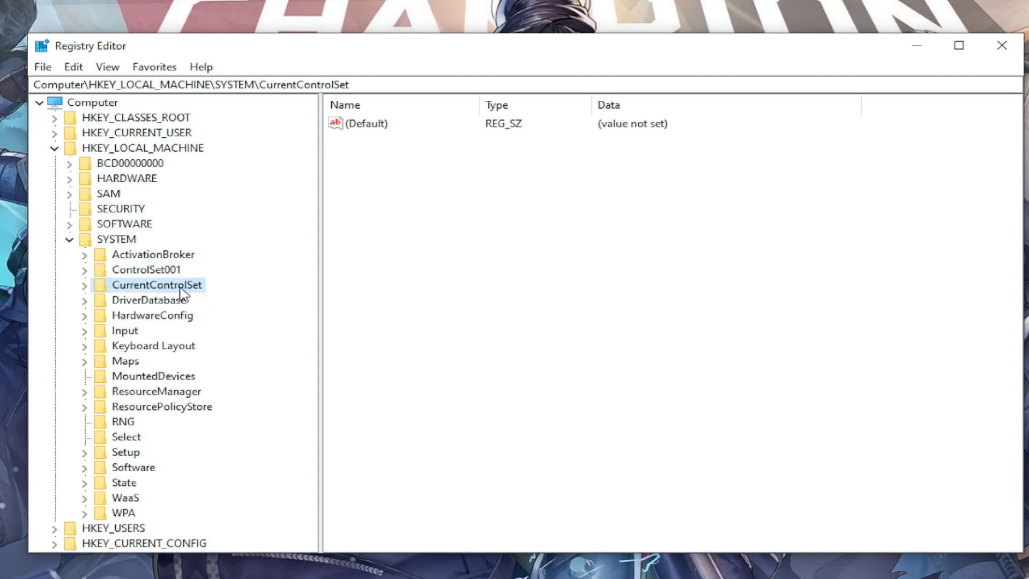
pyautogui.click(85, 285)
pyautogui.click(137, 303)
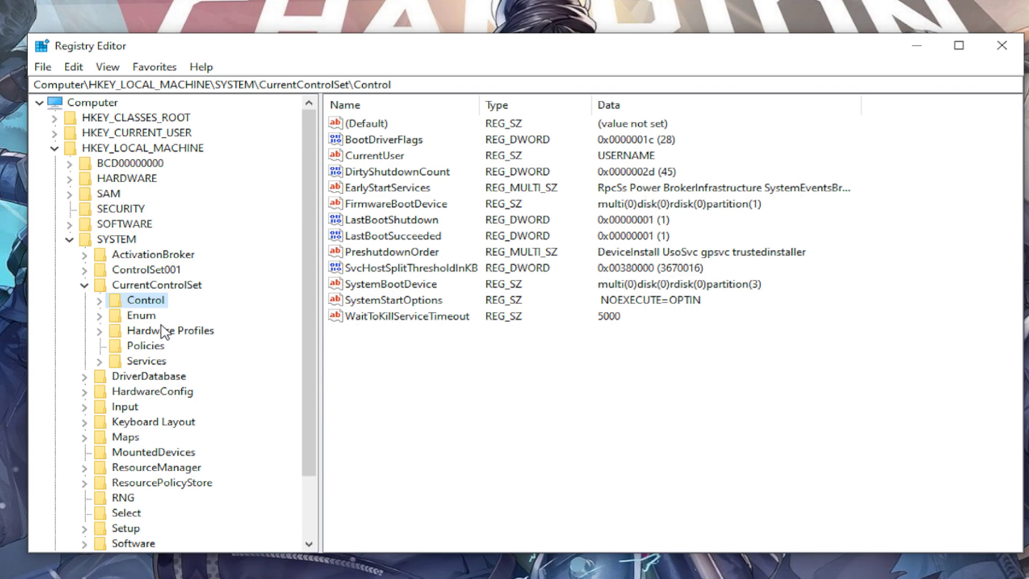
pyautogui.click(100, 300)
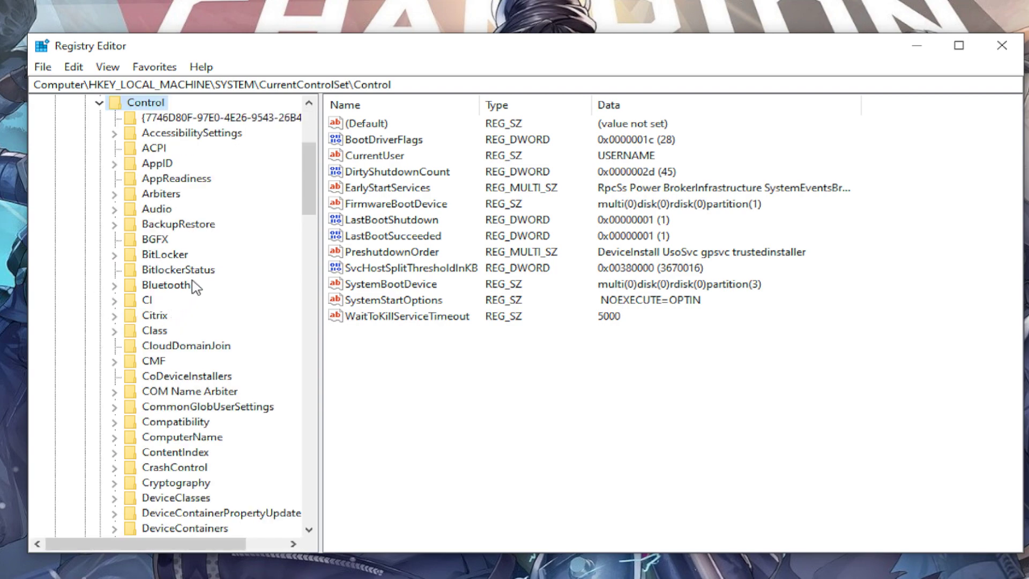
pyautogui.scroll(-5, 195, 285)
pyautogui.scroll(-5, 200, 287)
pyautogui.scroll(-7, 199, 288)
pyautogui.scroll(-7, 200, 287)
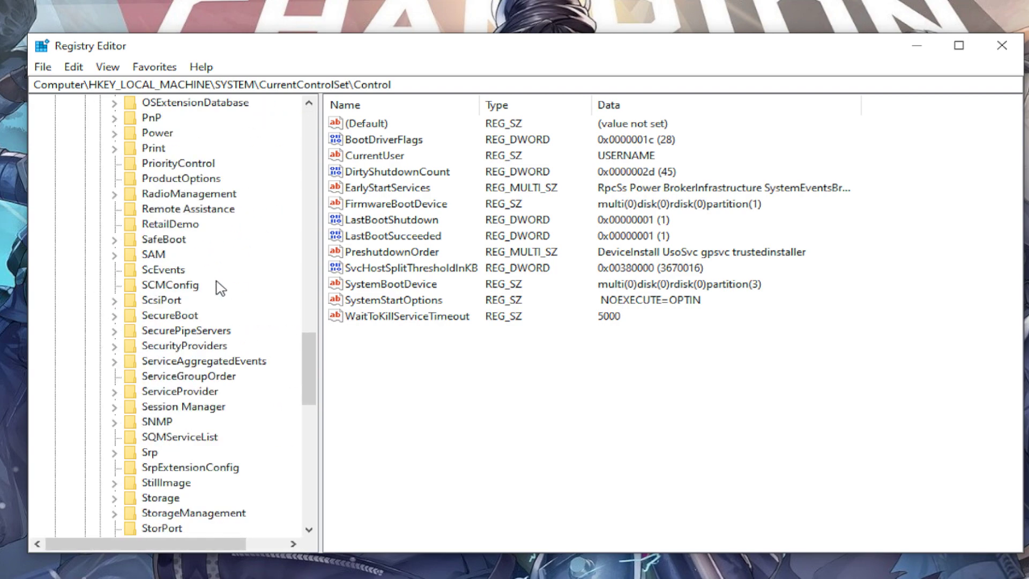
pyautogui.scroll(12, 210, 290)
pyautogui.scroll(5, 220, 291)
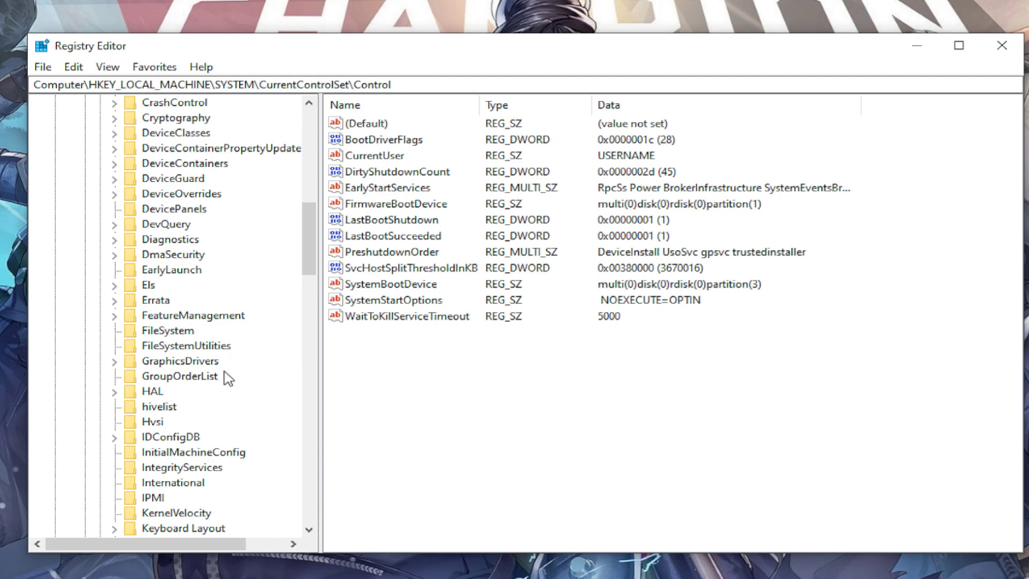
pyautogui.click(210, 362)
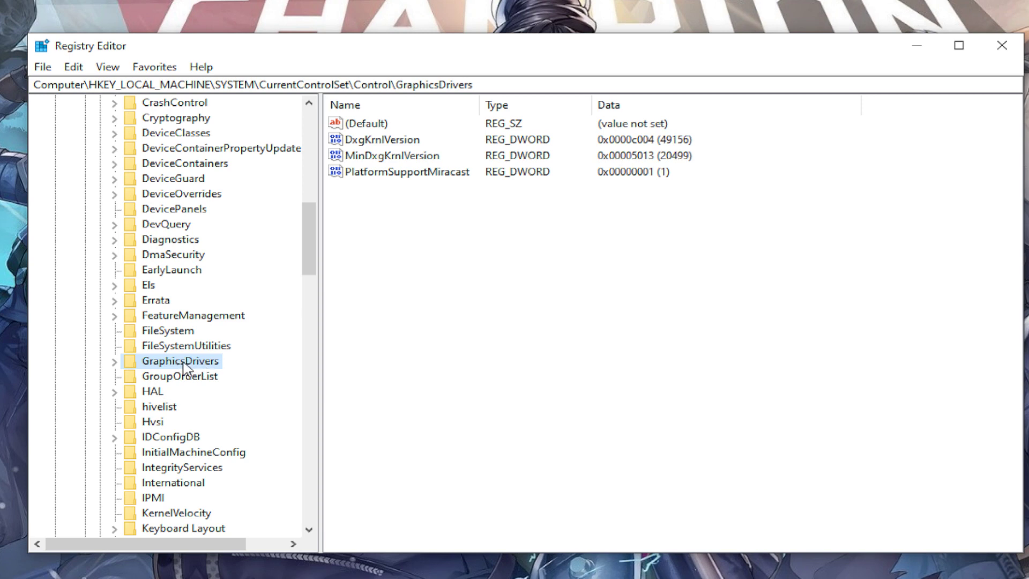
# Step: Create a new DWORD (32-bit) value named TdrLevel under GraphicsDrivers
pyautogui.rightClick(457, 277)
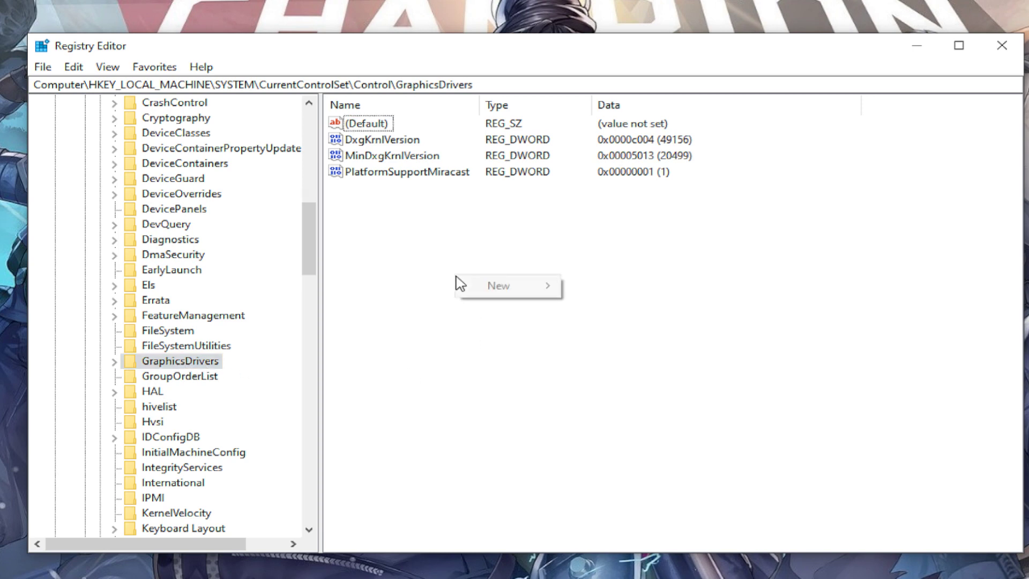
pyautogui.moveTo(502, 285)
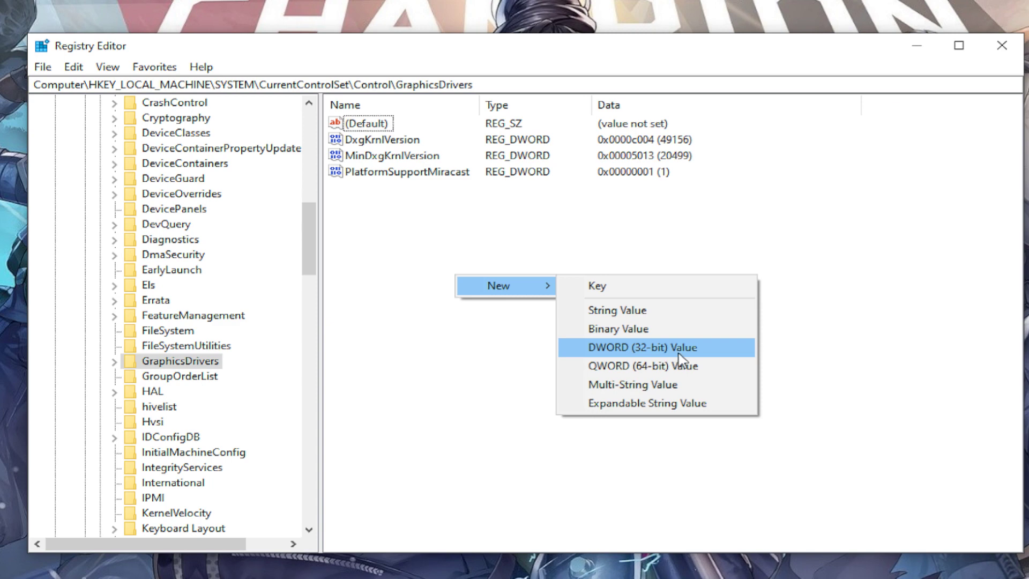
pyautogui.click(682, 353)
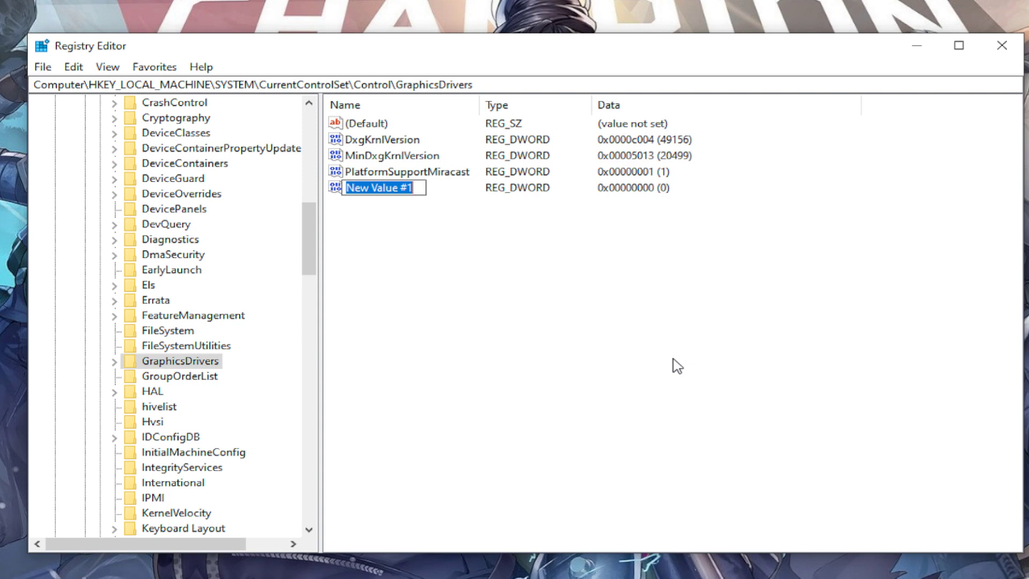
pyautogui.write('Td')
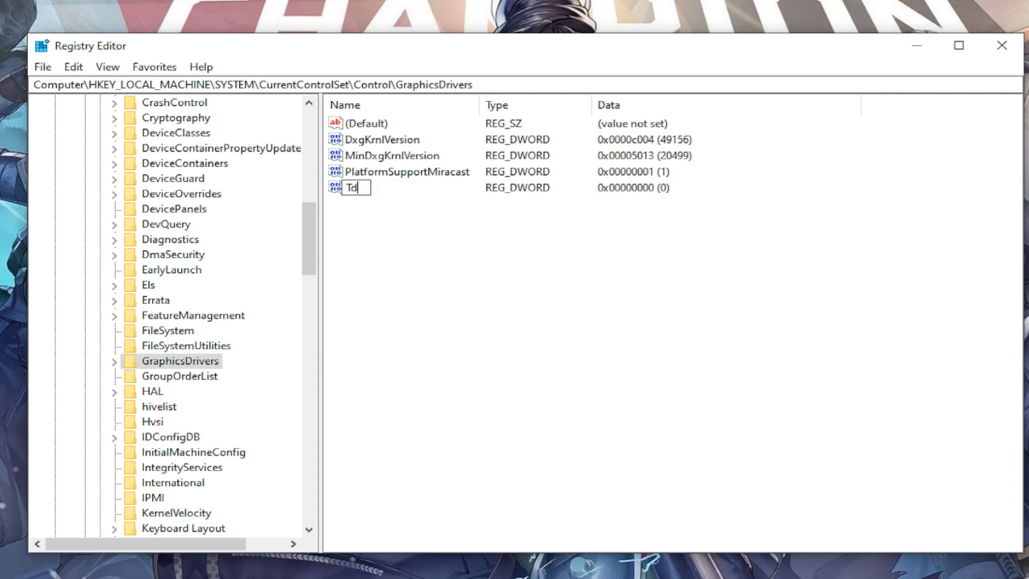
pyautogui.write('rLe')
pyautogui.write('vel')
pyautogui.press('Return')
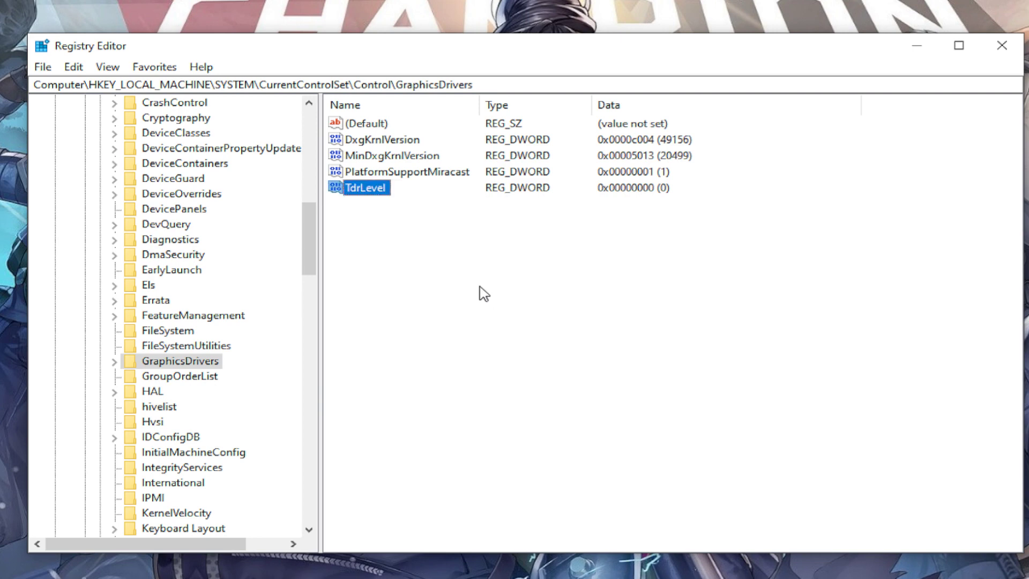
# Step: Confirm TdrLevel's data as 0 in its Edit DWORD dialog
pyautogui.doubleClick(379, 187)
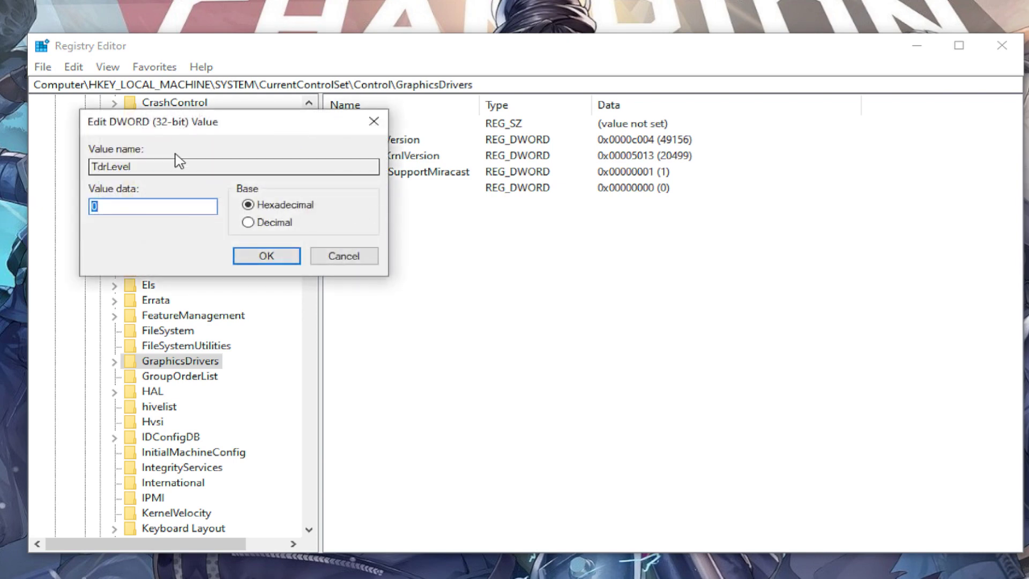
pyautogui.moveTo(179, 129)
pyautogui.mouseDown()
pyautogui.moveTo(454, 228)
pyautogui.moveTo(432, 240)
pyautogui.mouseUp()
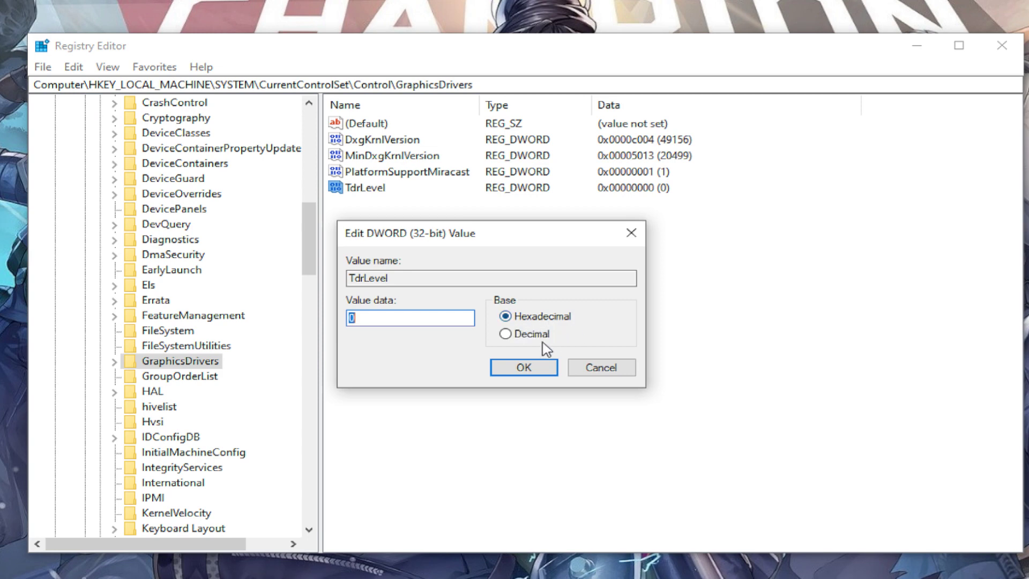
pyautogui.click(523, 368)
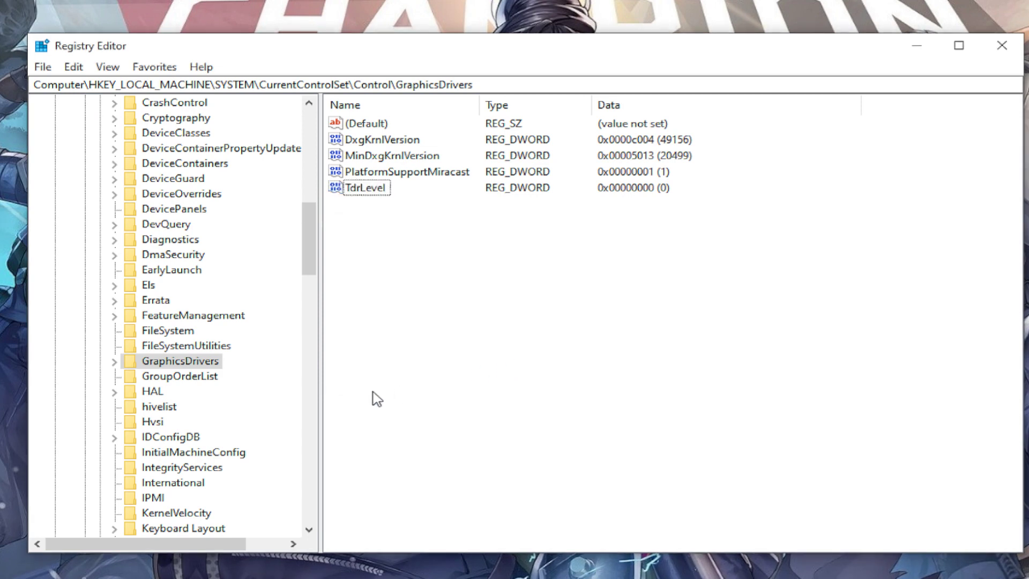
pyautogui.scroll(6, 197, 371)
pyautogui.scroll(6, 184, 346)
# Step: Collapse Control, CurrentControlSet, SYSTEM and HKEY_LOCAL_MACHINE back to the root keys
pyautogui.click(100, 300)
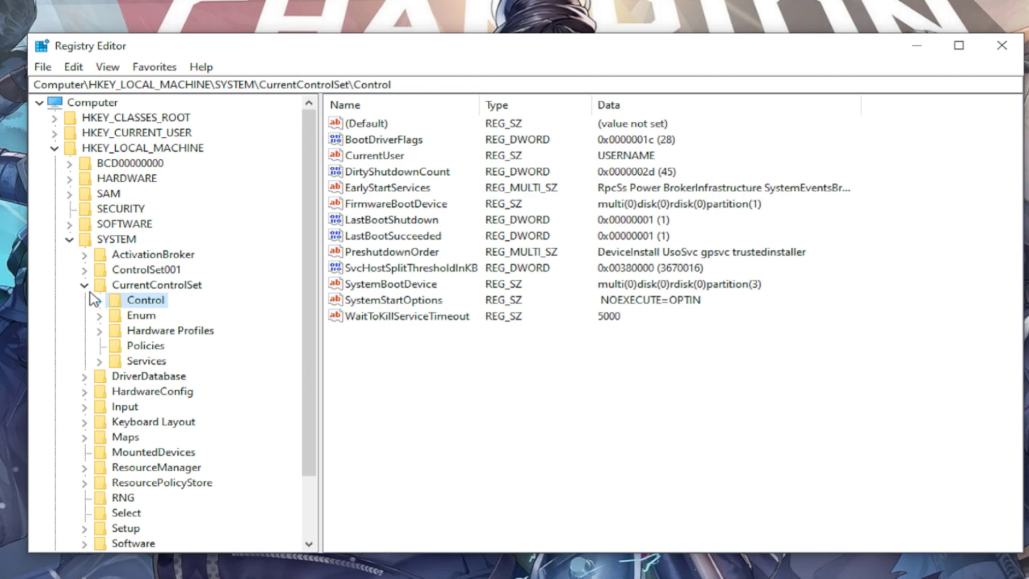
pyautogui.click(85, 285)
pyautogui.click(70, 239)
pyautogui.click(54, 150)
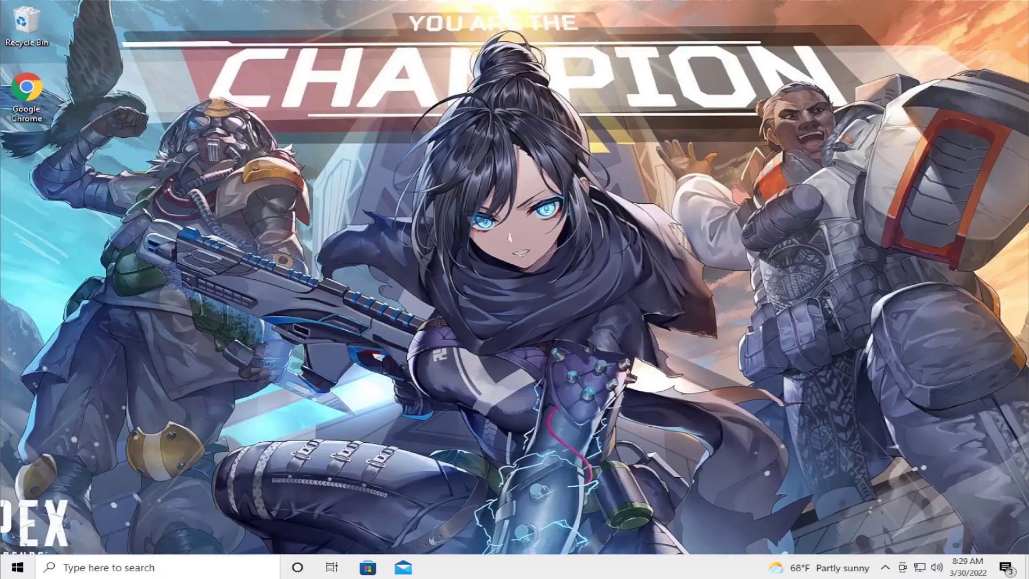
# Step: Launch Device Manager from a Start menu search for 'device'
pyautogui.click(18, 568)
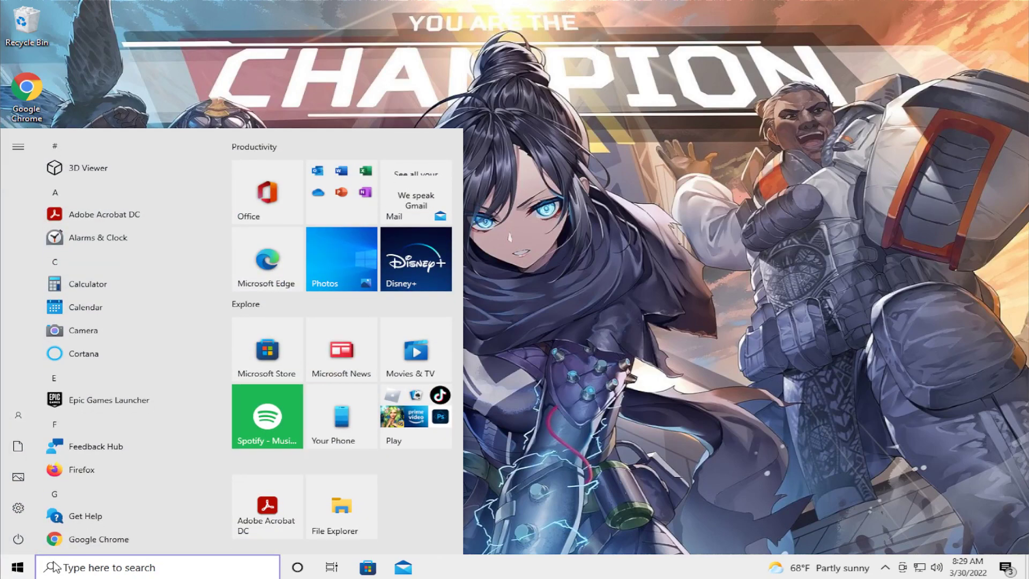
pyautogui.write('dev')
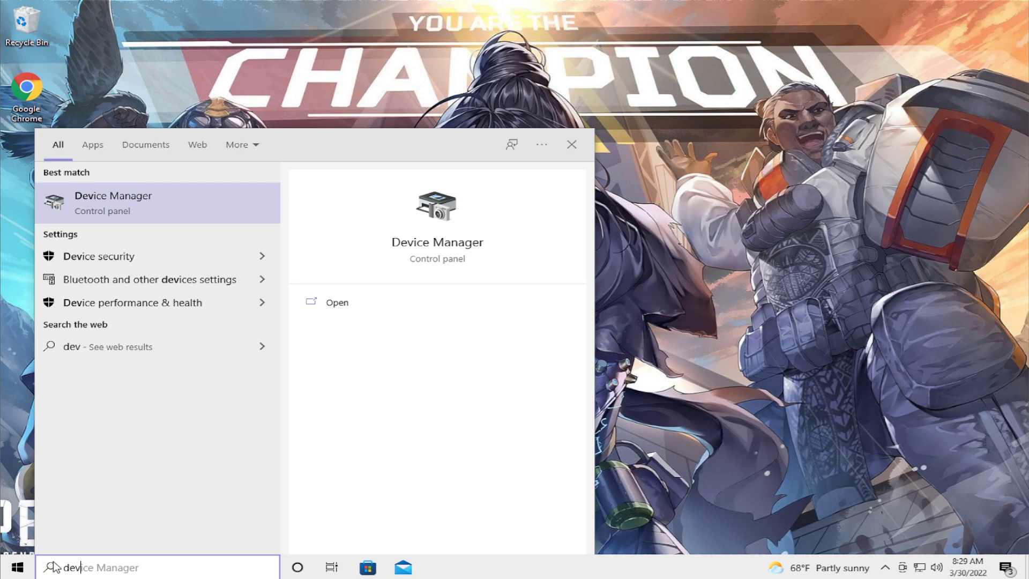
pyautogui.write('e')
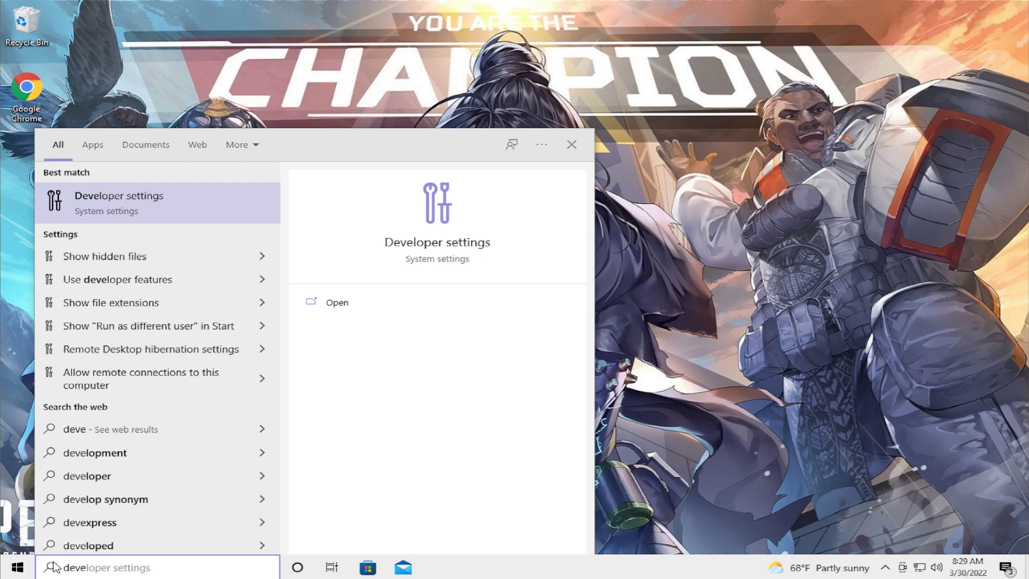
pyautogui.press('BackSpace')
pyautogui.write('ive')
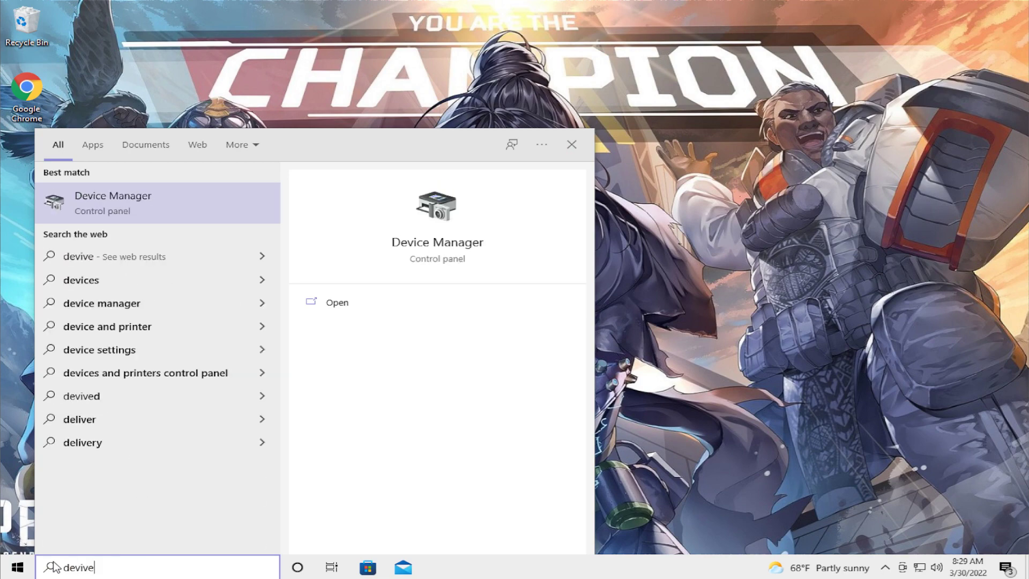
pyautogui.press('Return')
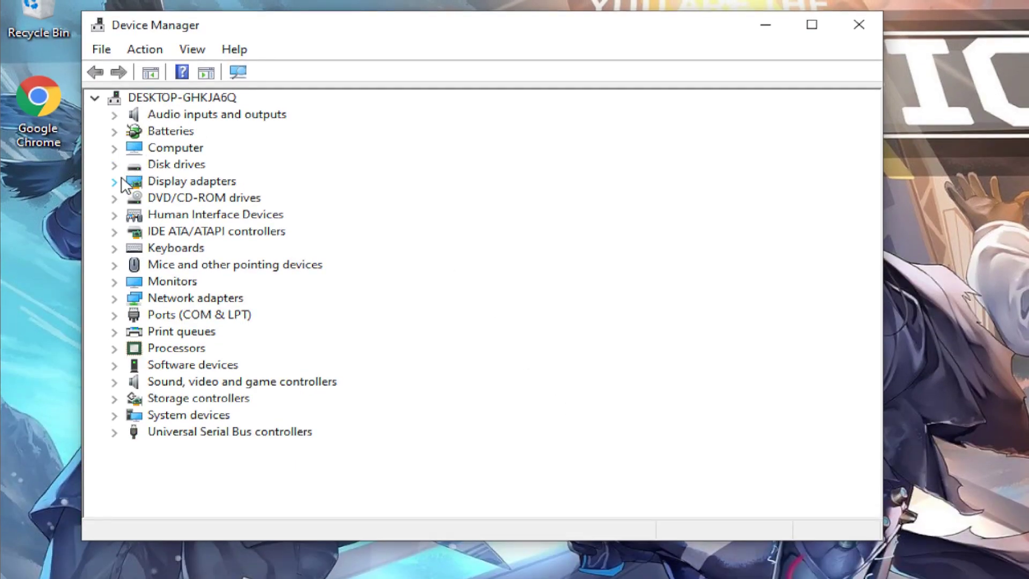
# Step: Start the Update driver wizard for the VMware SVGA 3D adapter under Display adapters
pyautogui.click(113, 181)
pyautogui.click(215, 182)
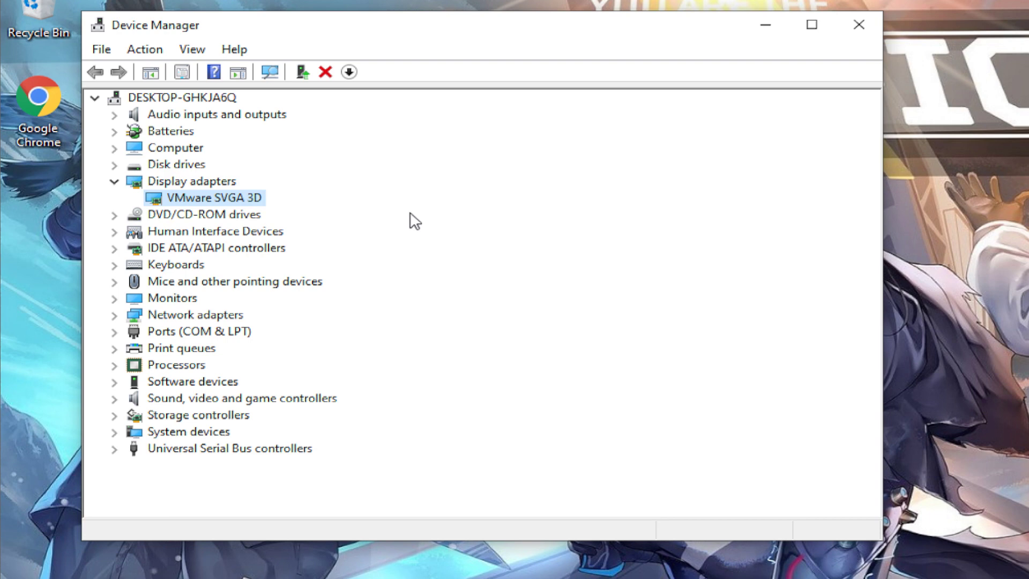
pyautogui.rightClick(251, 198)
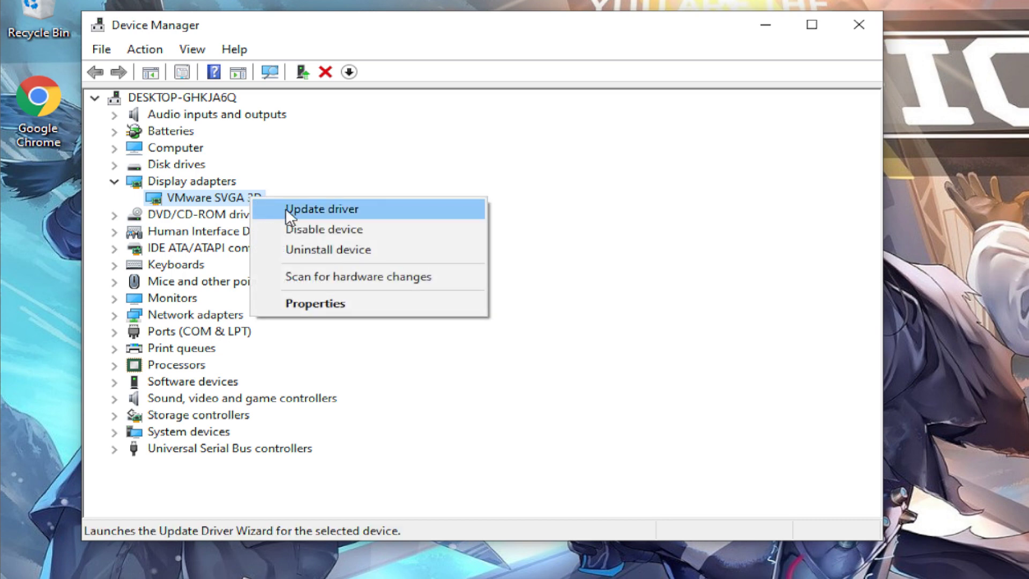
pyautogui.click(236, 197)
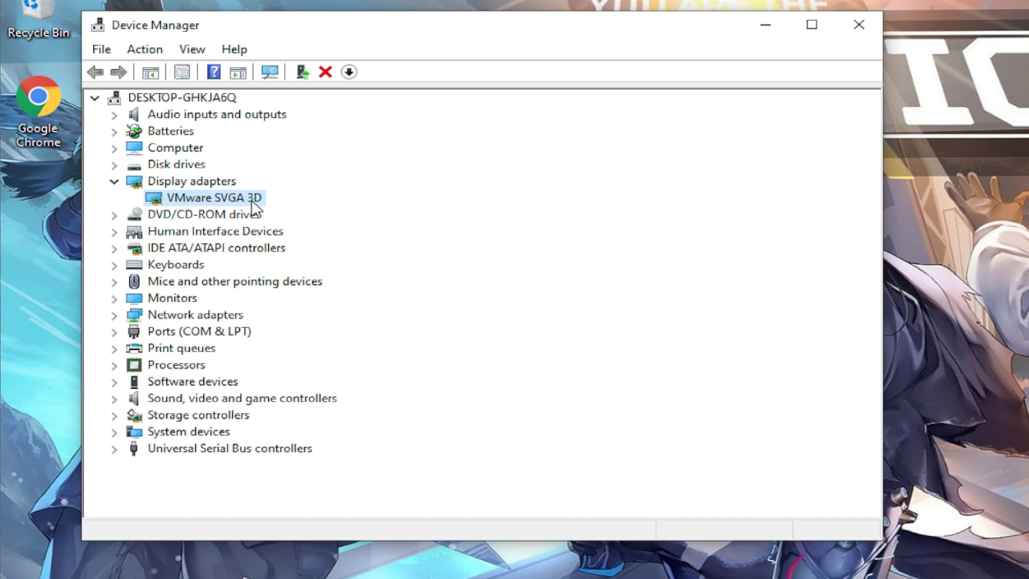
pyautogui.rightClick(242, 203)
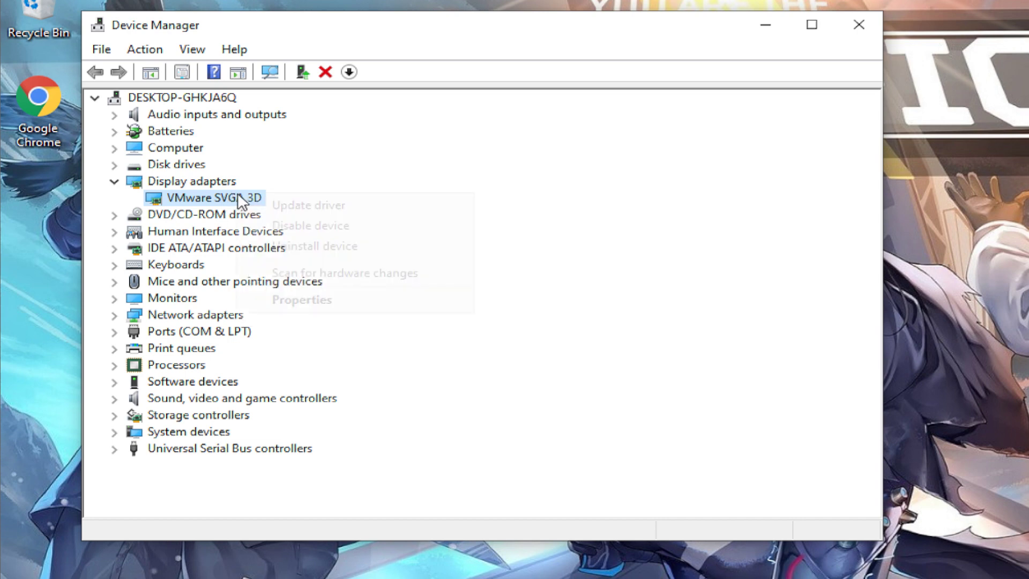
pyautogui.click(282, 201)
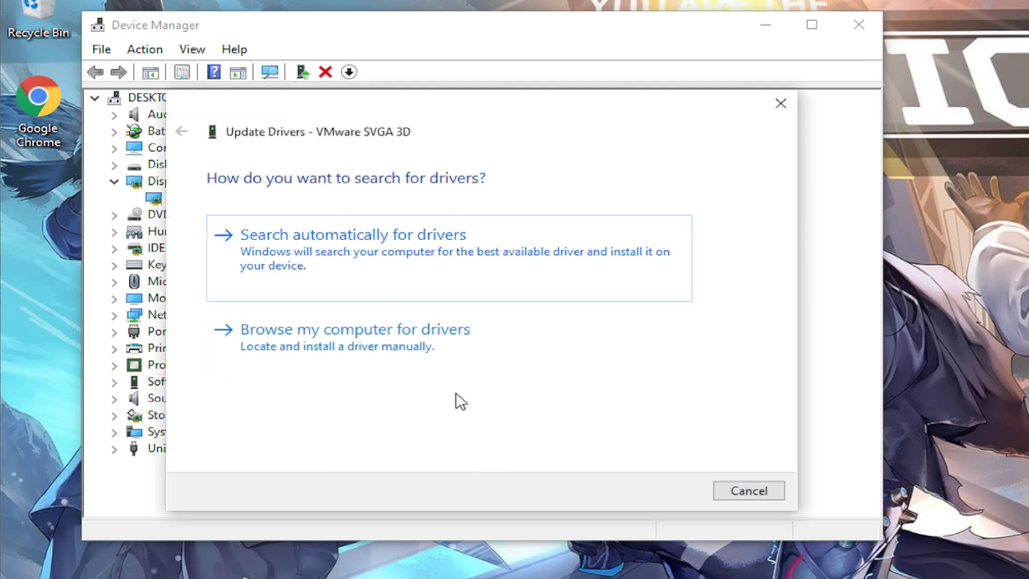
# Step: Reinstall the VMware SVGA 3D driver by picking it from the drivers already on the computer
pyautogui.click(337, 348)
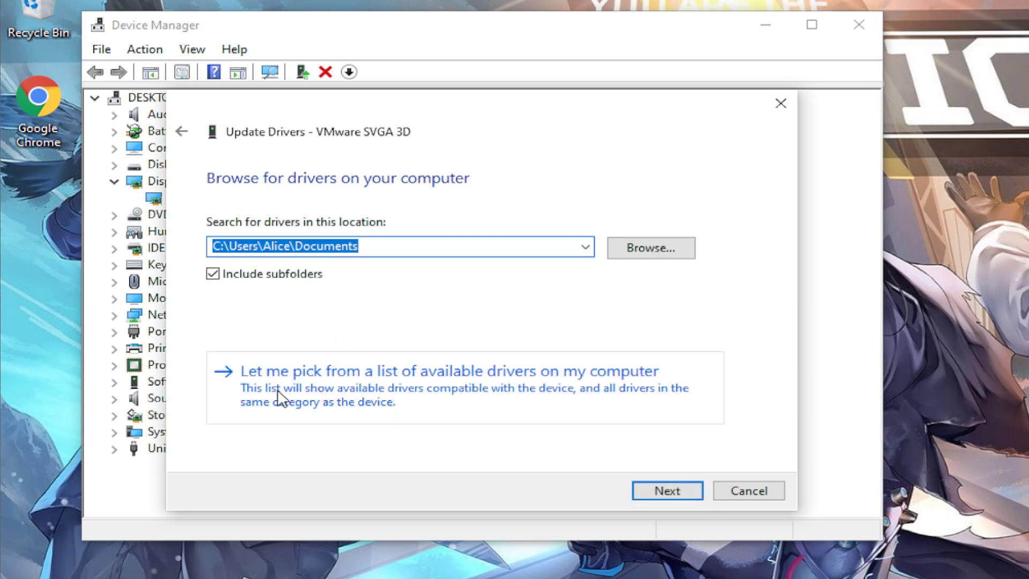
pyautogui.click(457, 393)
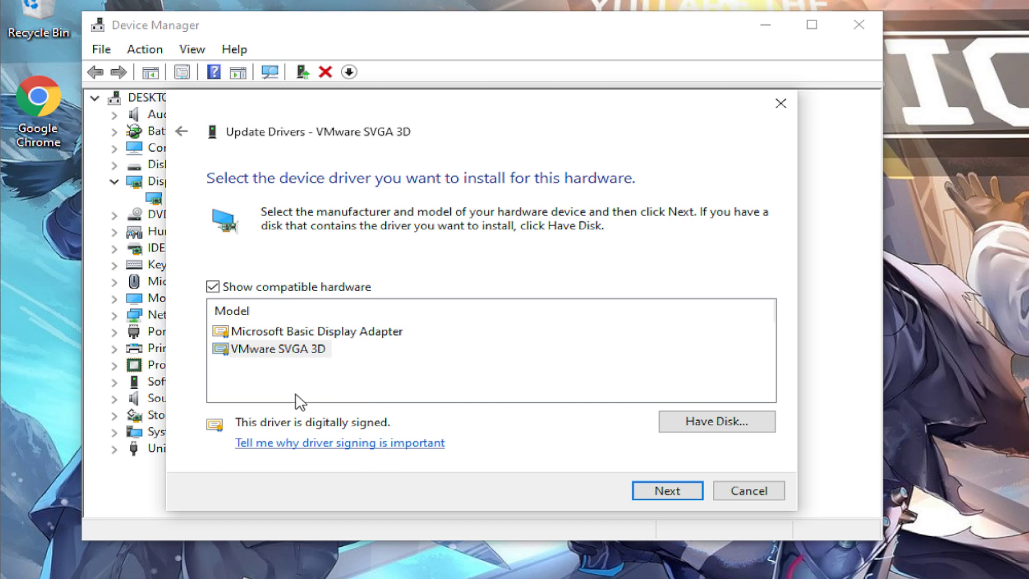
pyautogui.click(300, 354)
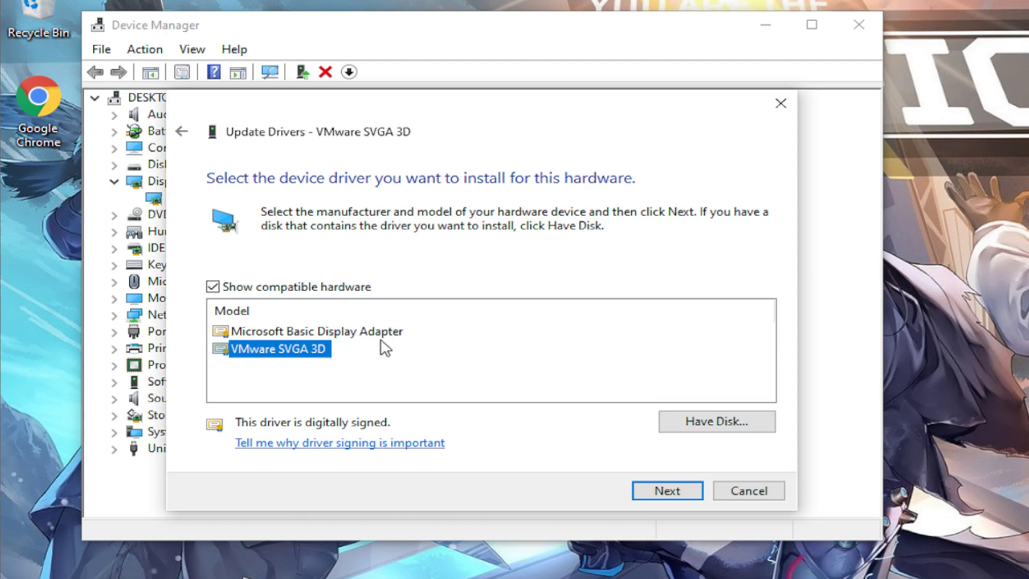
pyautogui.click(665, 492)
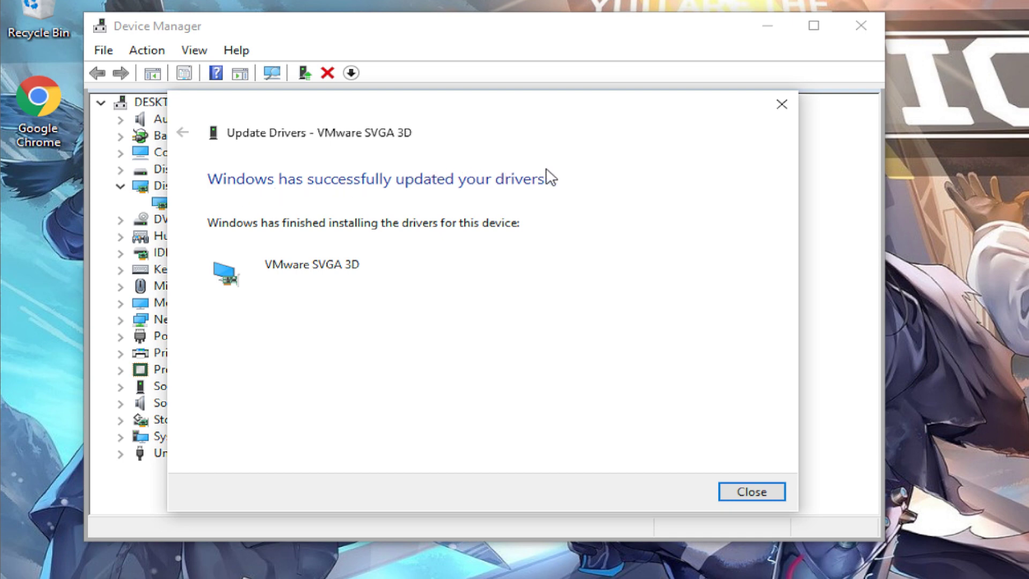
# Step: Close the driver wizard, collapse Display adapters and close Device Manager
pyautogui.click(771, 486)
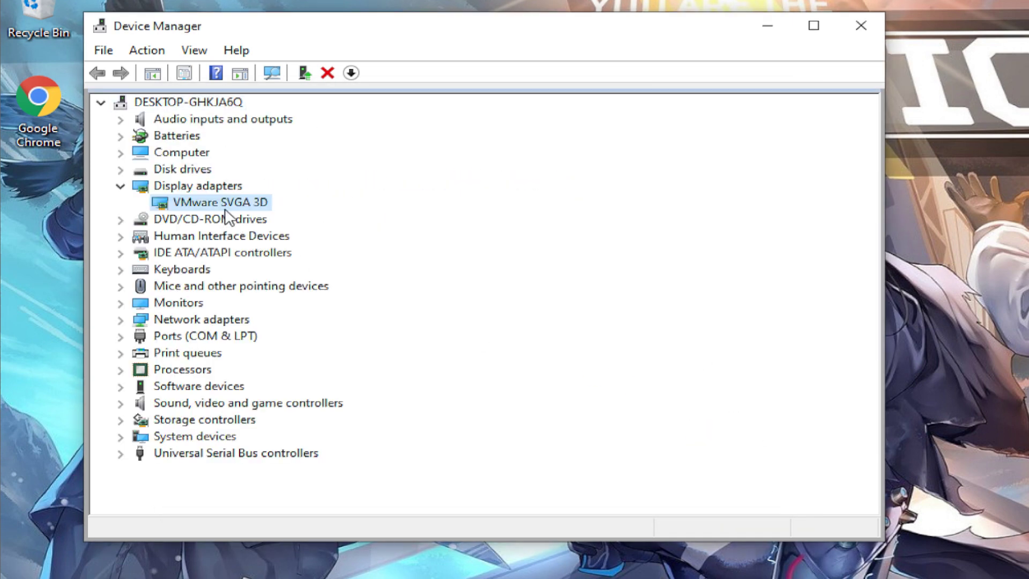
pyautogui.click(121, 186)
pyautogui.click(861, 26)
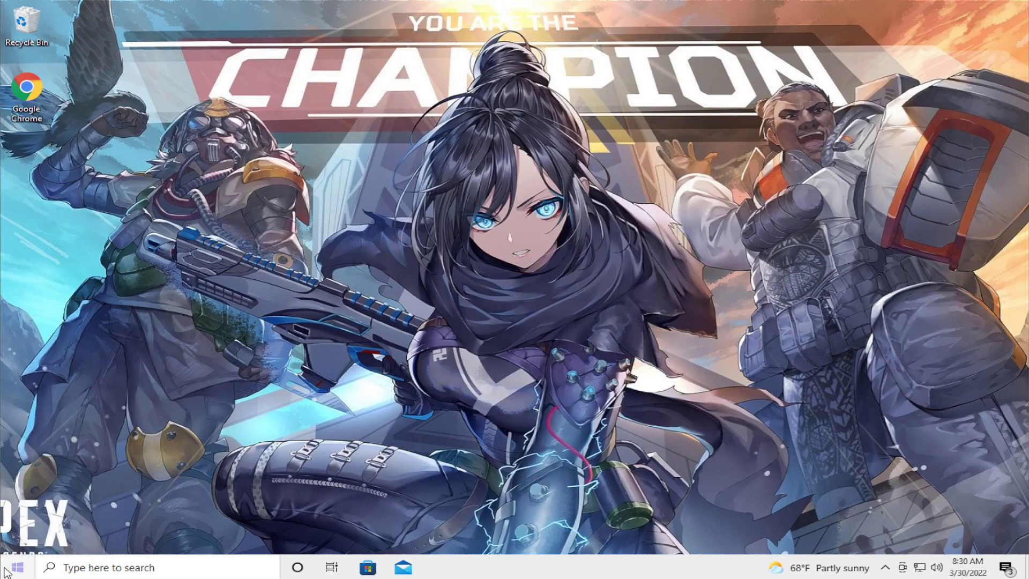
# Step: Restart the PC from the Start menu power options
pyautogui.click(15, 568)
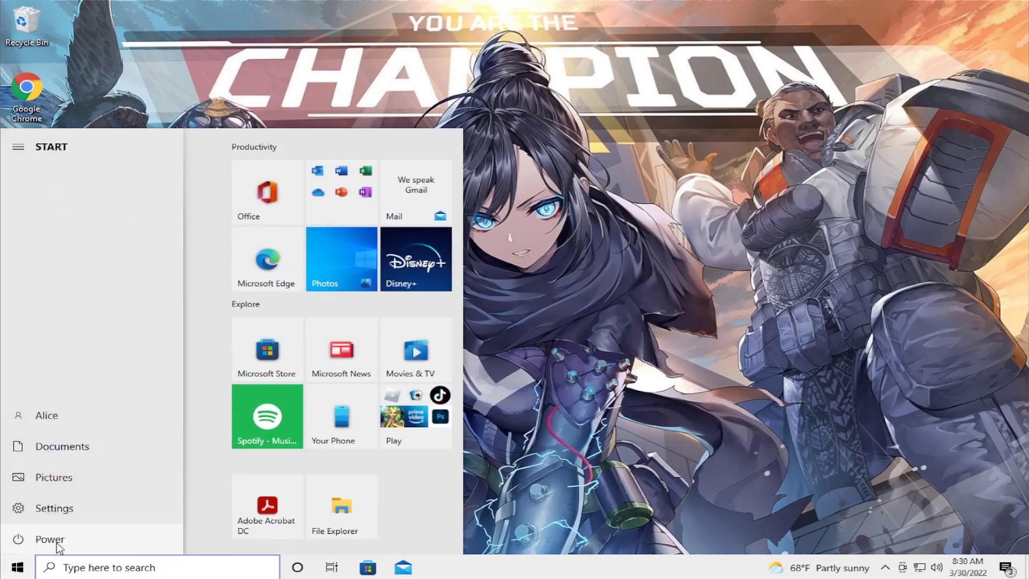
pyautogui.click(58, 540)
pyautogui.click(53, 509)
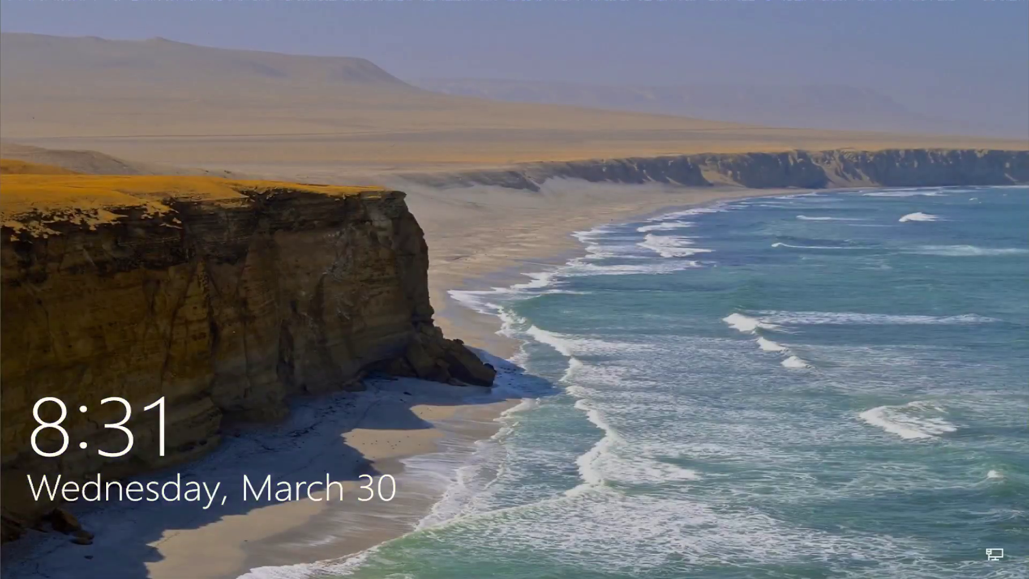
# Step: Dismiss the lock screen and sign back in with the account password
pyautogui.press('space')
pyautogui.write('***')
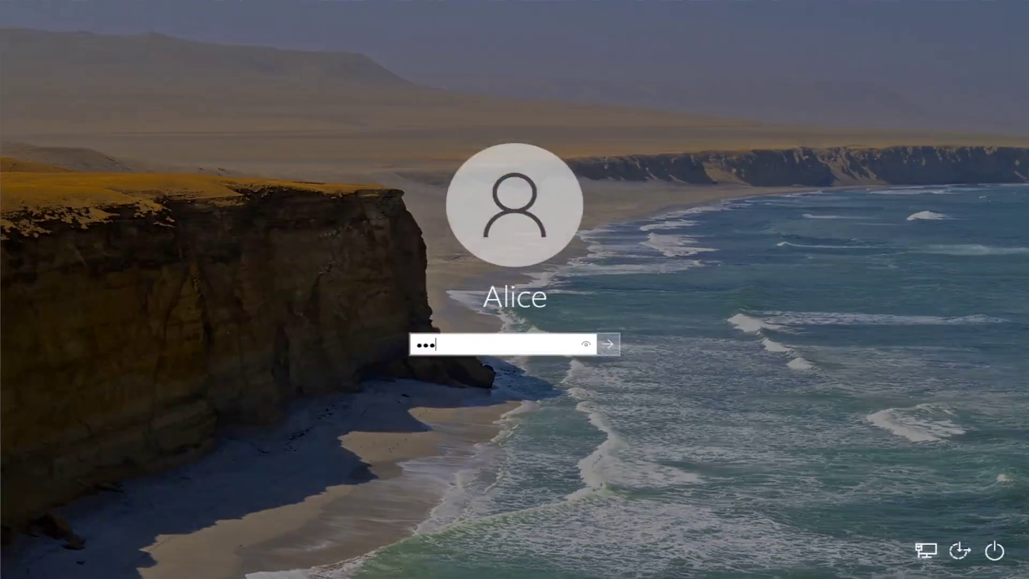
pyautogui.write('****')
pyautogui.press('Return')
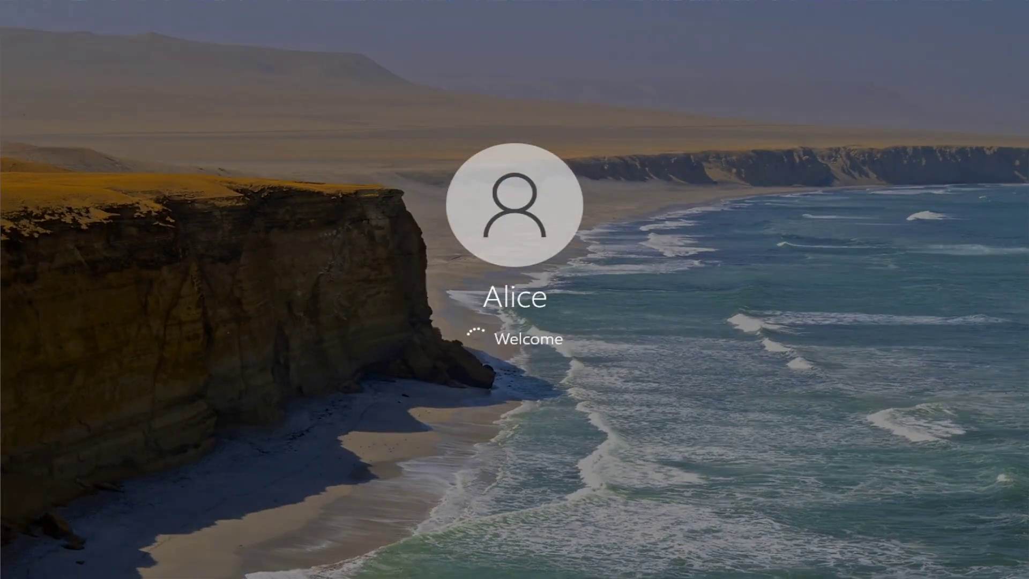